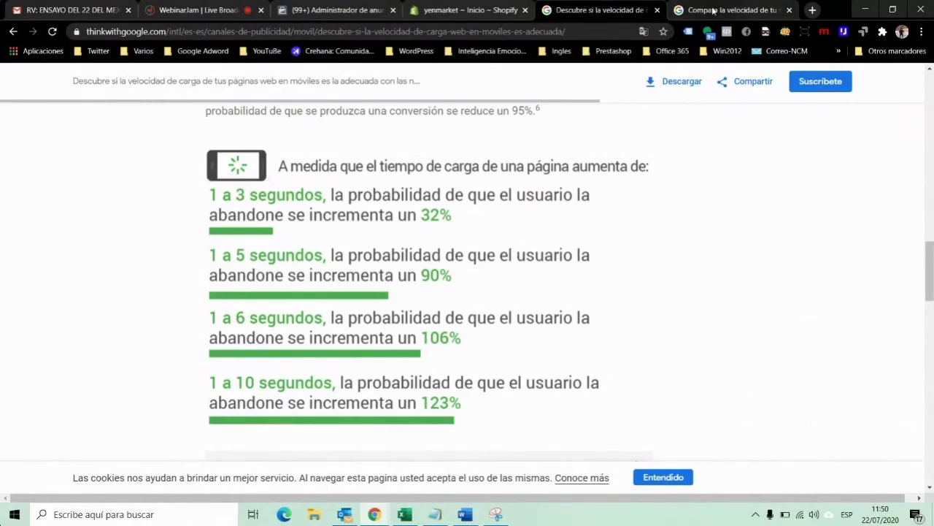
# - Open the Linio Peru store site, linio.com.pe, in a new browser tab
pyautogui.click(713, 10)
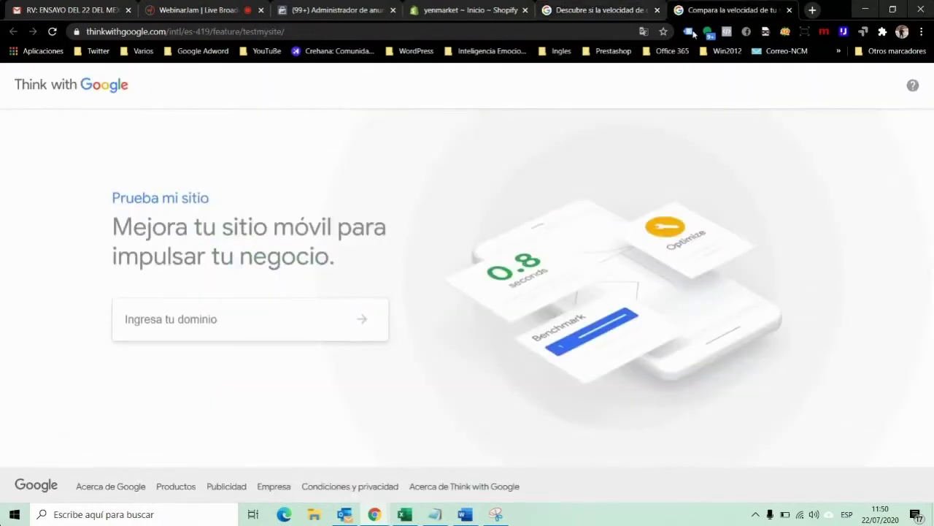
pyautogui.click(812, 10)
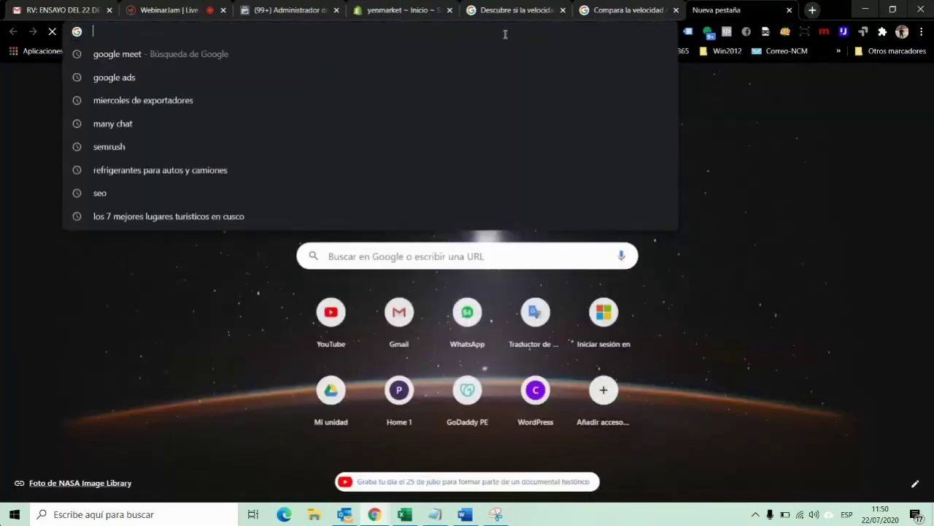
pyautogui.write('li')
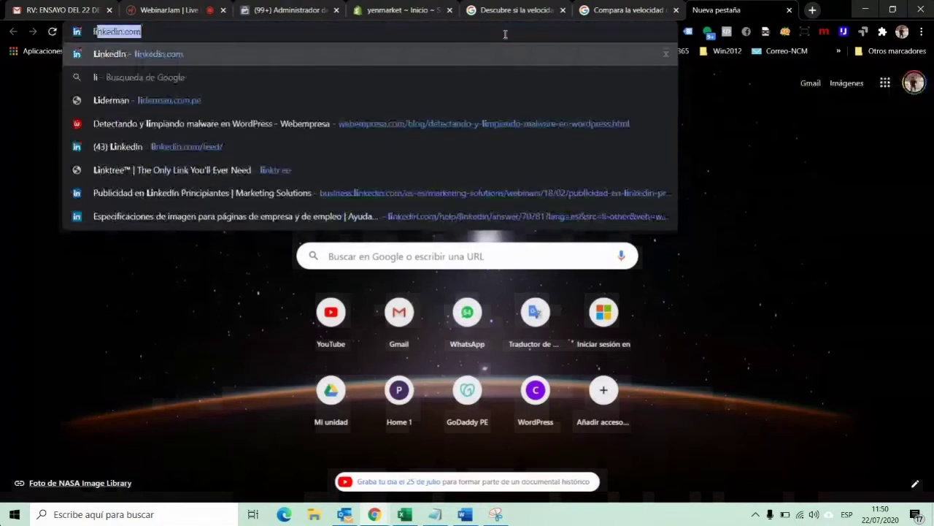
pyautogui.write('neo.com.pe')
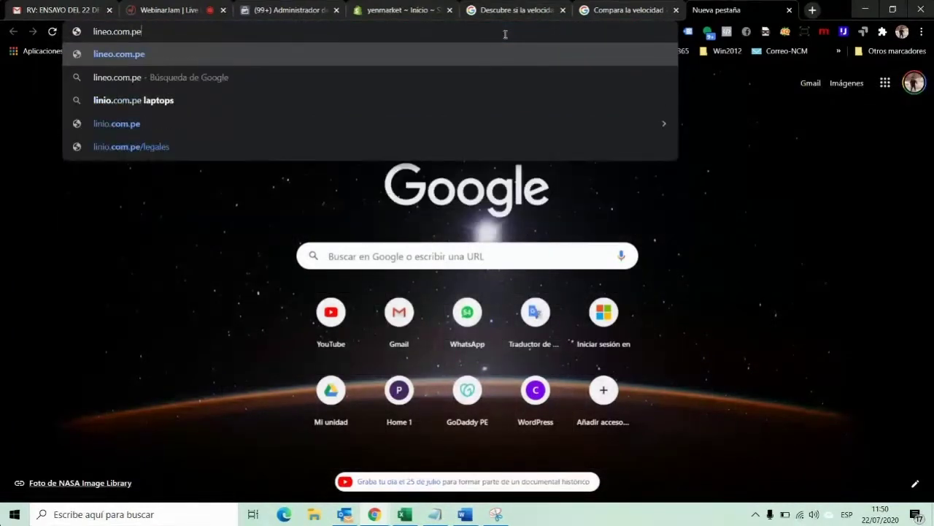
pyautogui.press('Return')
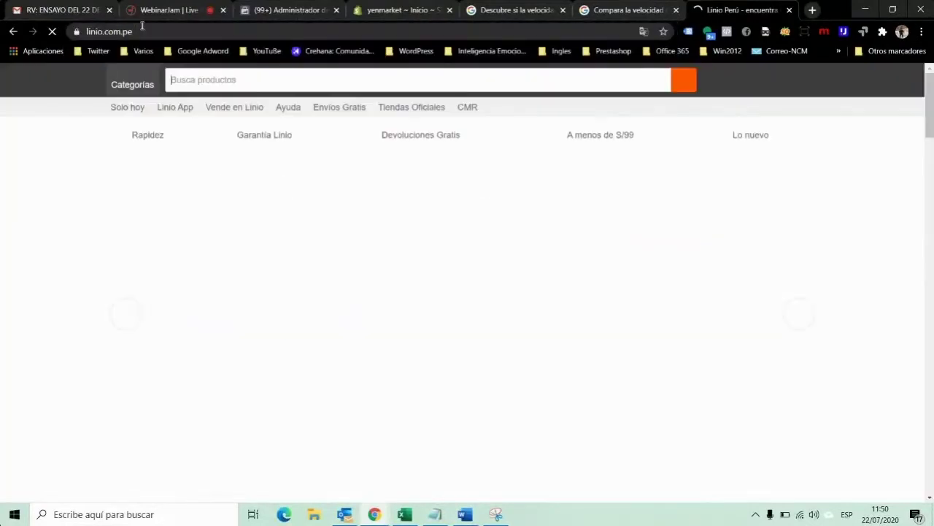
pyautogui.rightClick(117, 31)
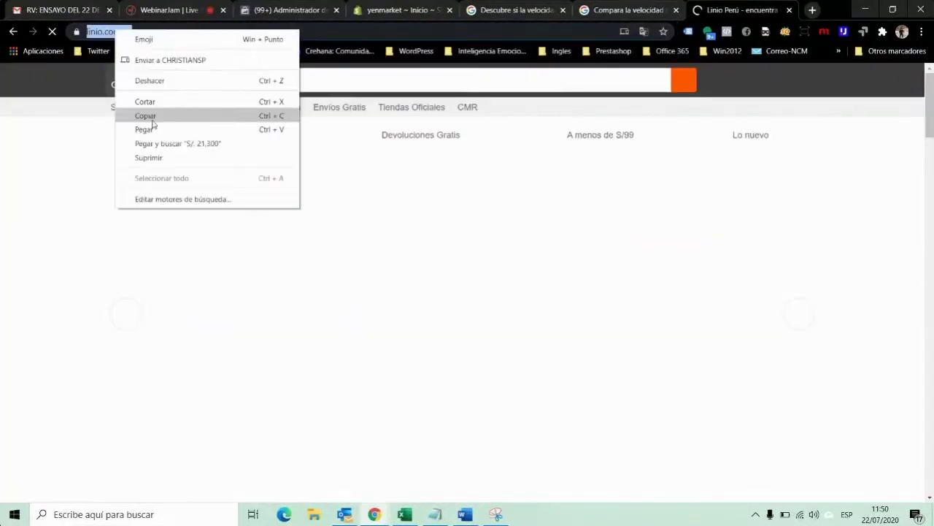
pyautogui.click(149, 116)
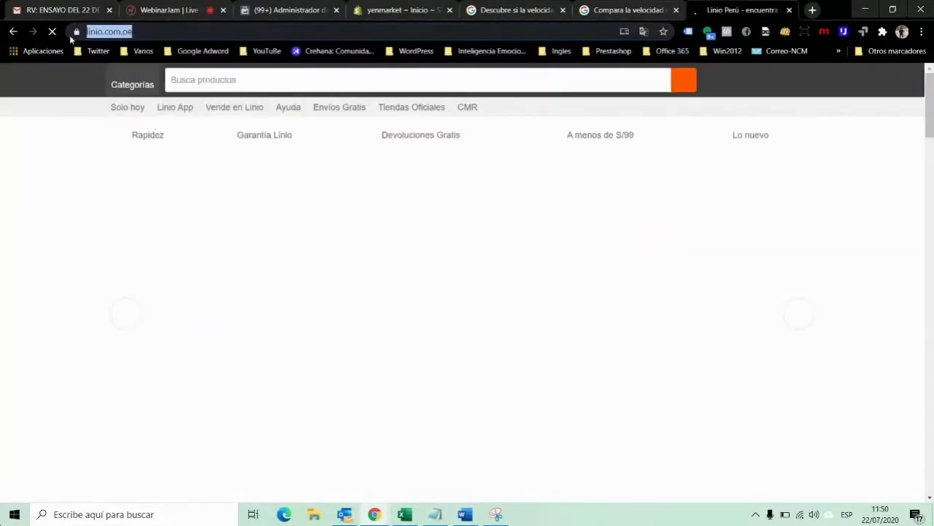
pyautogui.click(608, 12)
pyautogui.rightClick(290, 319)
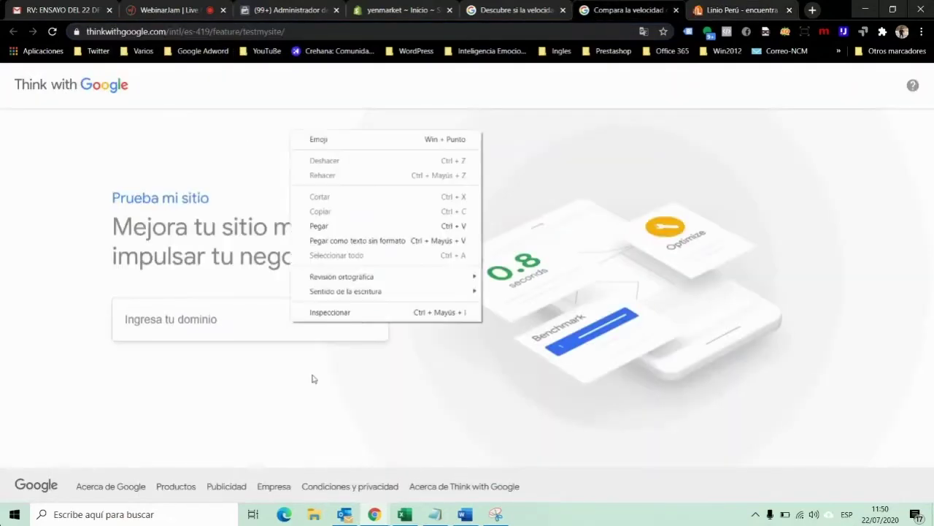
pyautogui.click(319, 226)
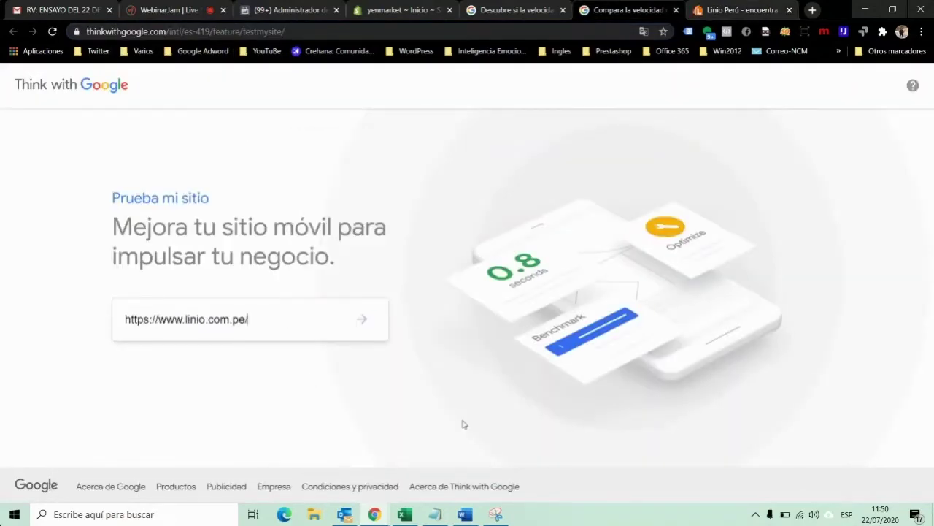
pyautogui.click(368, 323)
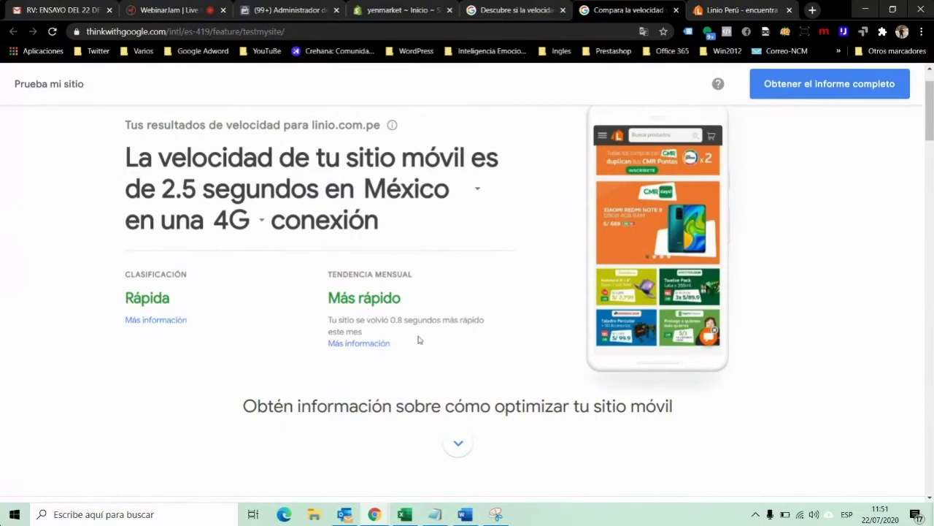
# - Review the Linio mobile speed report, including its recommendations for speed, personalized experience and efficient experience
pyautogui.scroll(-10, 419, 340)
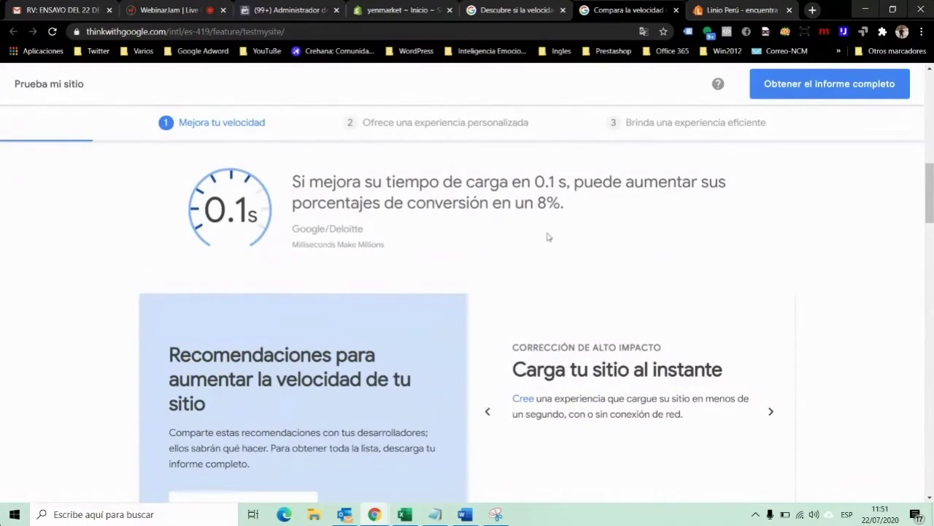
pyautogui.scroll(-1, 549, 237)
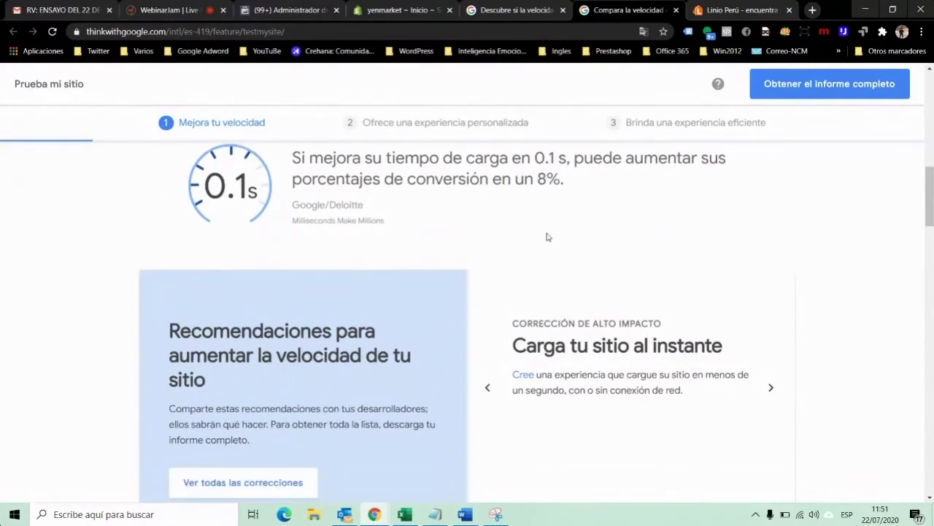
pyautogui.scroll(-3, 548, 236)
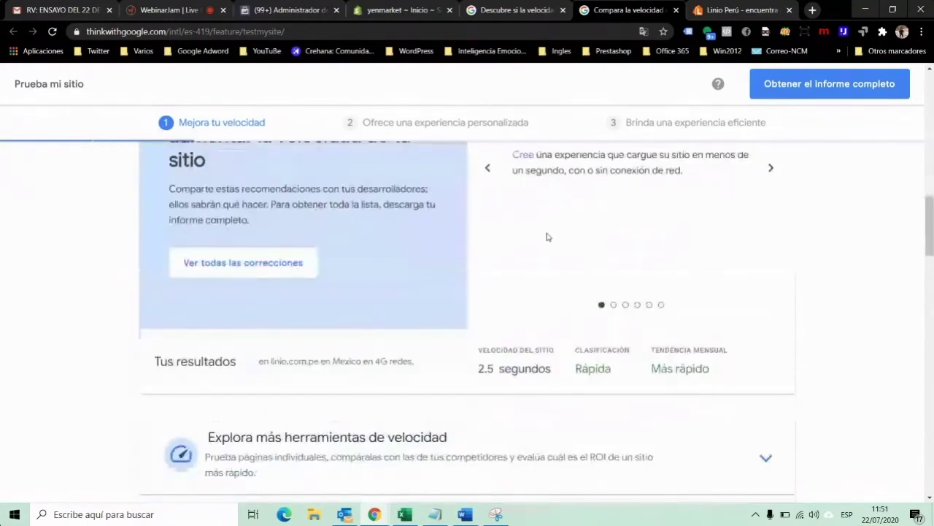
pyautogui.scroll(-6, 548, 237)
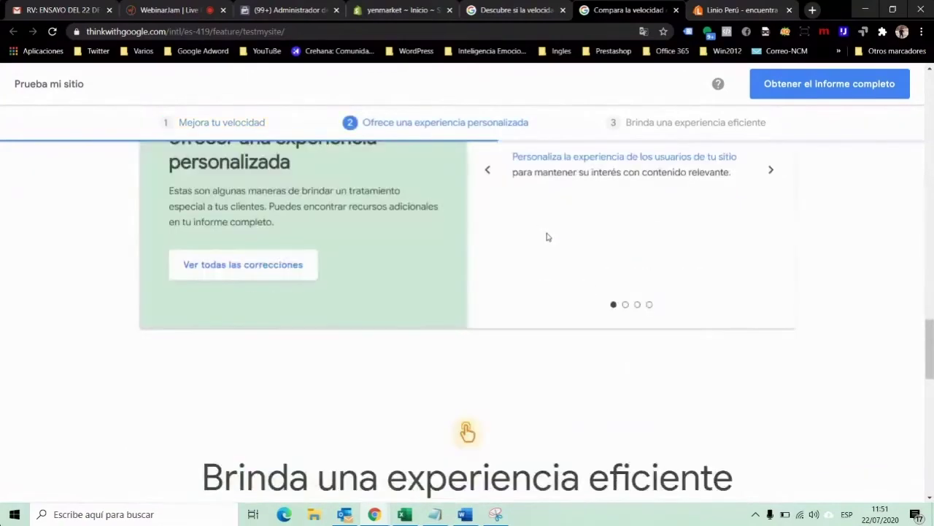
pyautogui.scroll(-5, 548, 236)
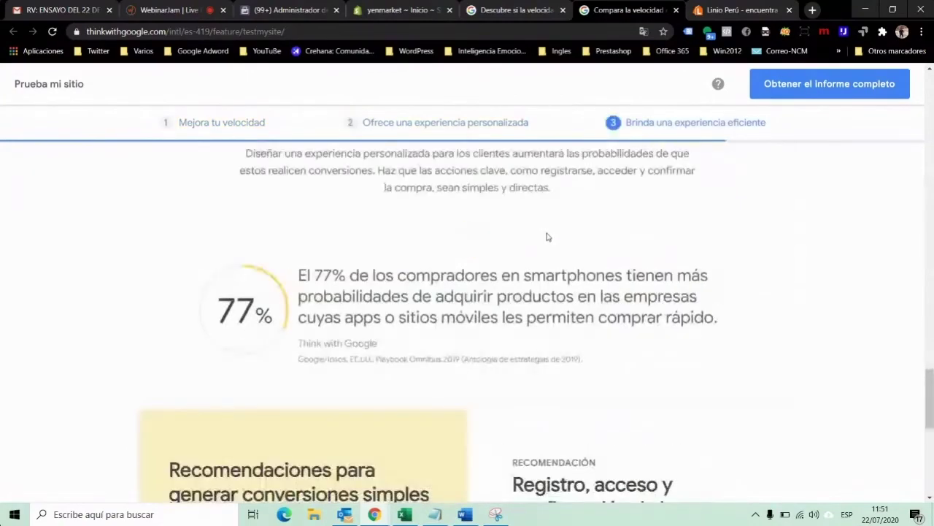
pyautogui.scroll(-3, 548, 237)
pyautogui.scroll(7, 549, 237)
pyautogui.scroll(6, 549, 236)
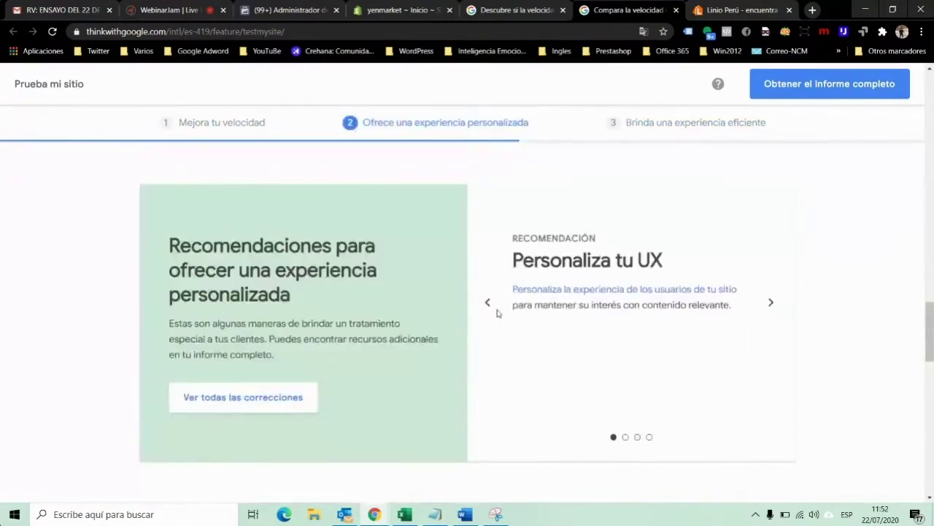
pyautogui.scroll(-1, 447, 407)
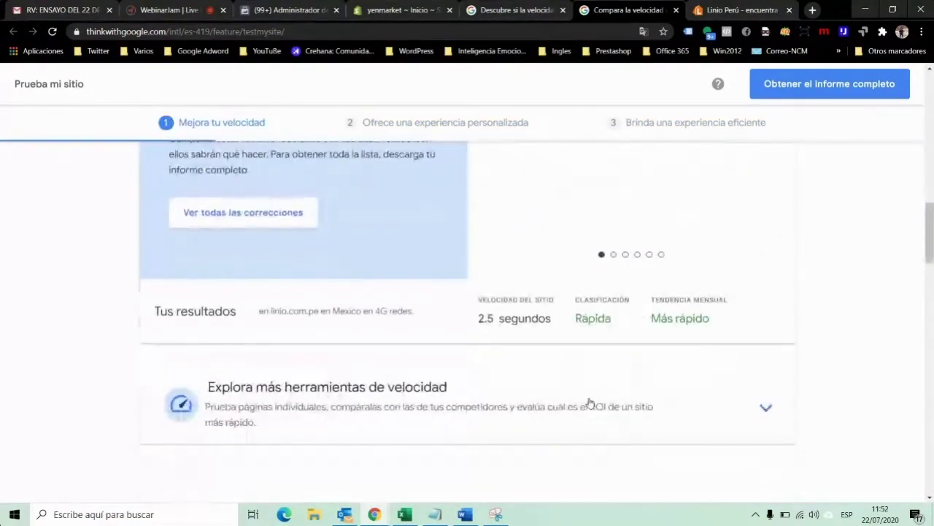
pyautogui.scroll(-1, 591, 406)
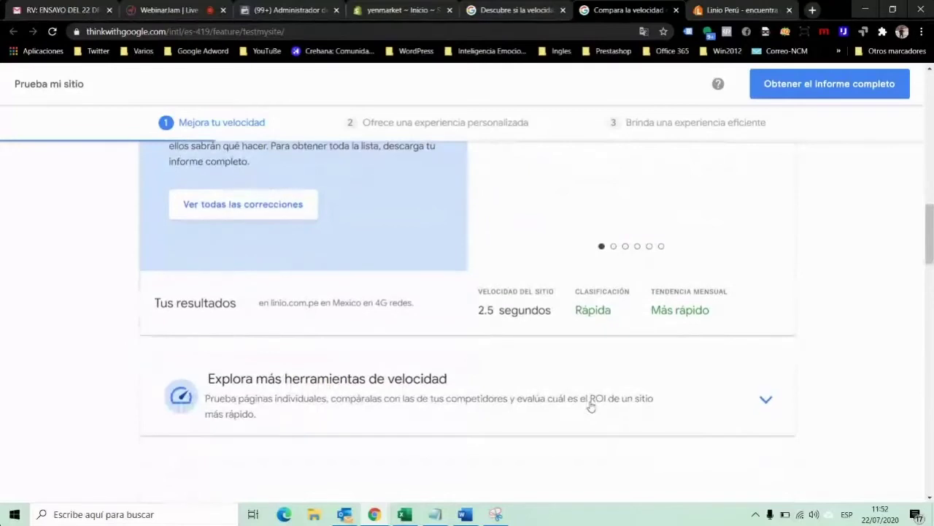
pyautogui.scroll(-2, 533, 377)
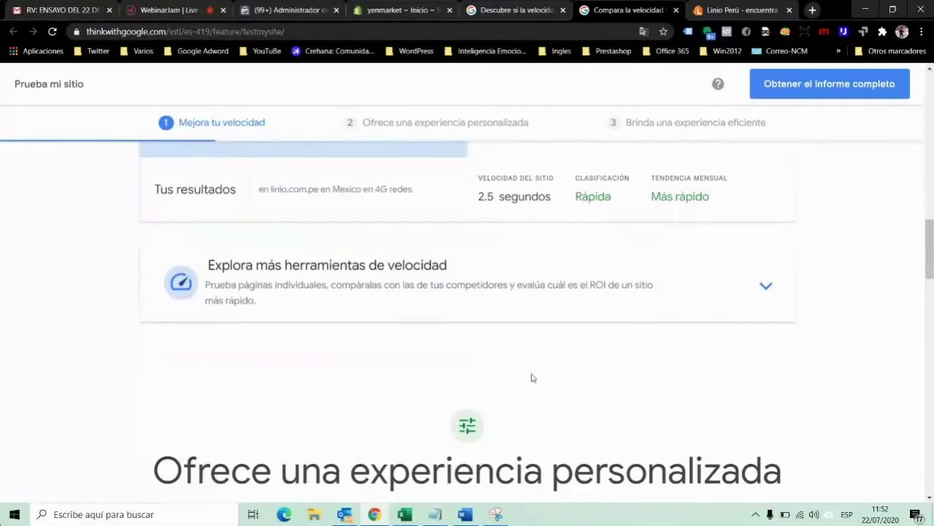
# - Open the ROI evaluation for a faster site among the extra speed tools and dismiss the Calculadora de impacto survey
pyautogui.scroll(-3, 531, 378)
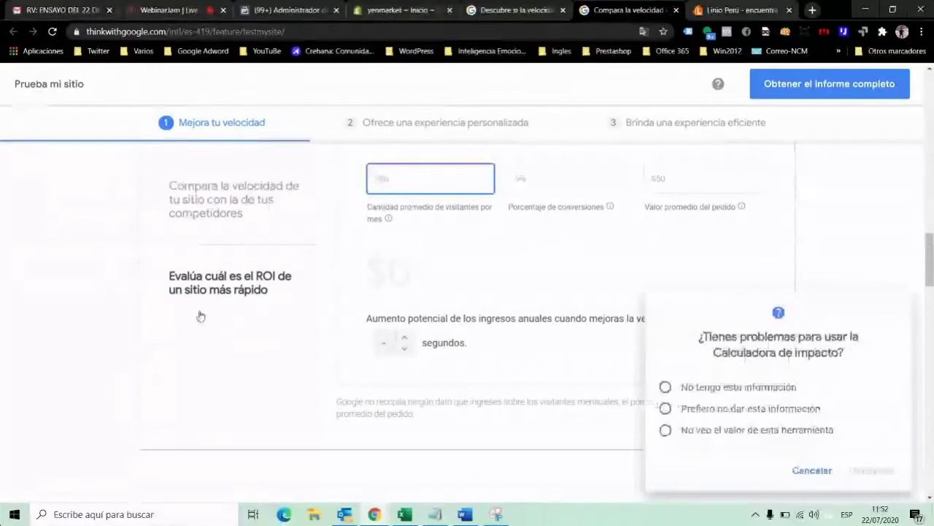
pyautogui.scroll(2, 201, 316)
pyautogui.scroll(-1, 400, 291)
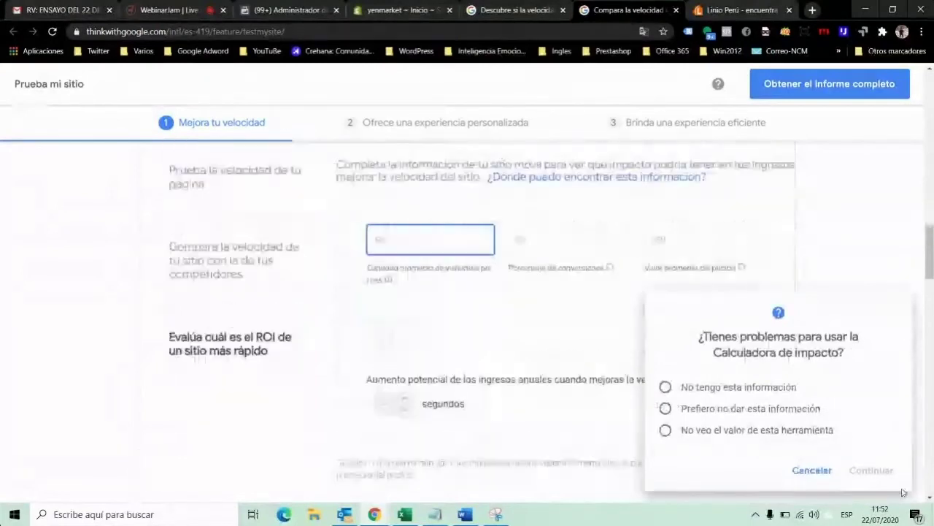
pyautogui.click(903, 492)
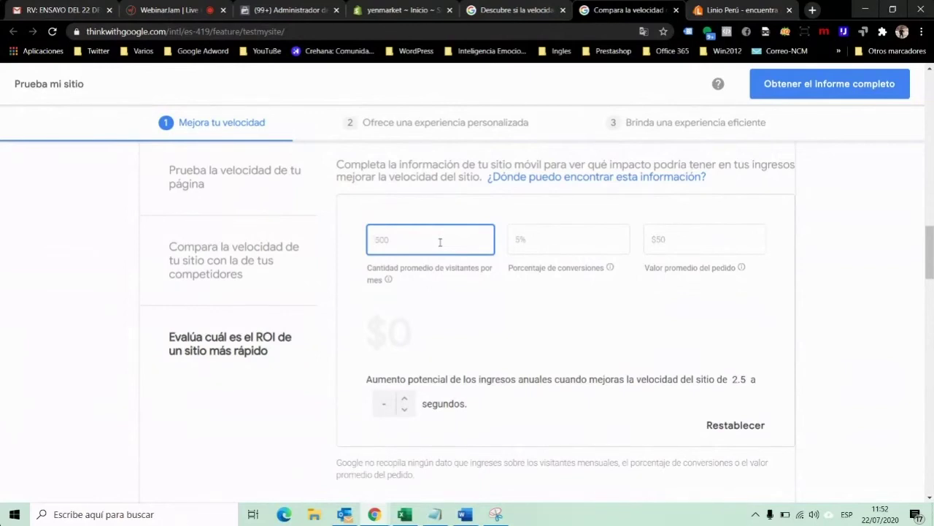
# - Fill in the ROI calculator with 200 average monthly visitors, a 1% conversion rate and a $25 average order value
pyautogui.write('200')
pyautogui.click(523, 240)
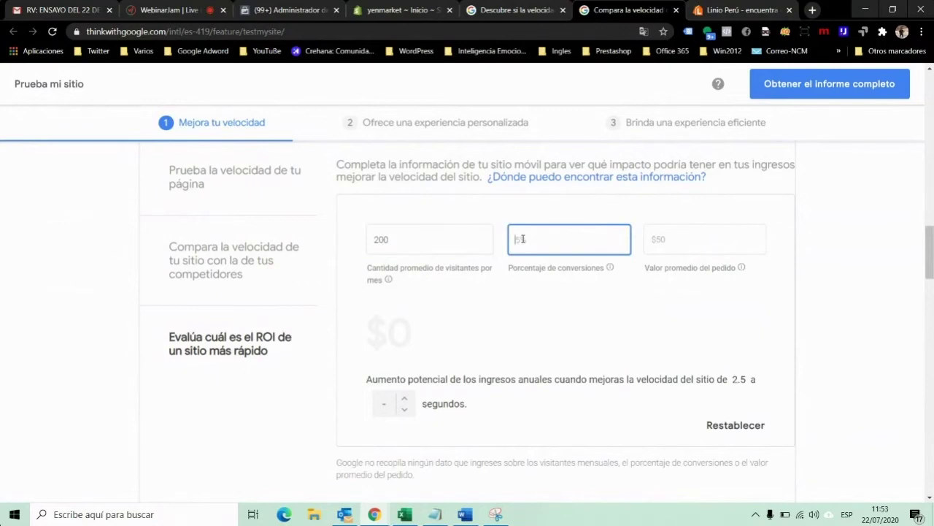
pyautogui.write('1')
pyautogui.click(653, 242)
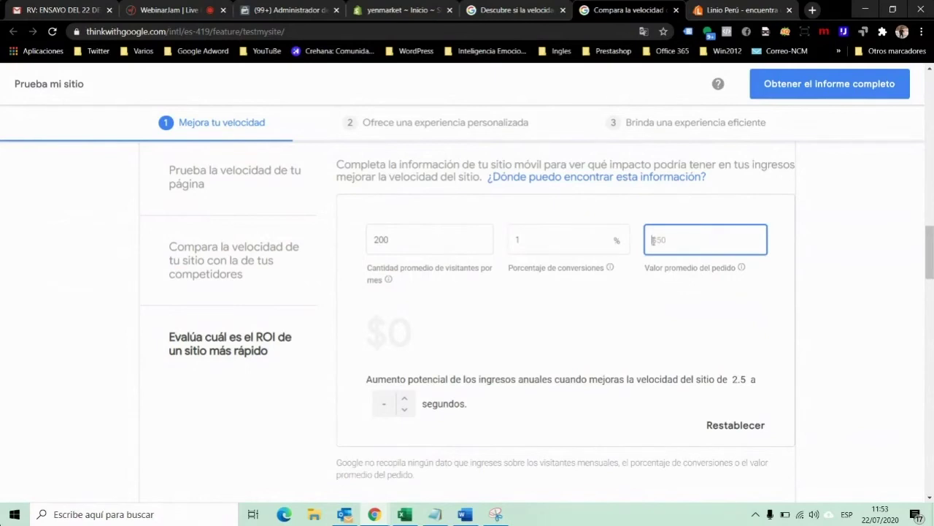
pyautogui.write('25')
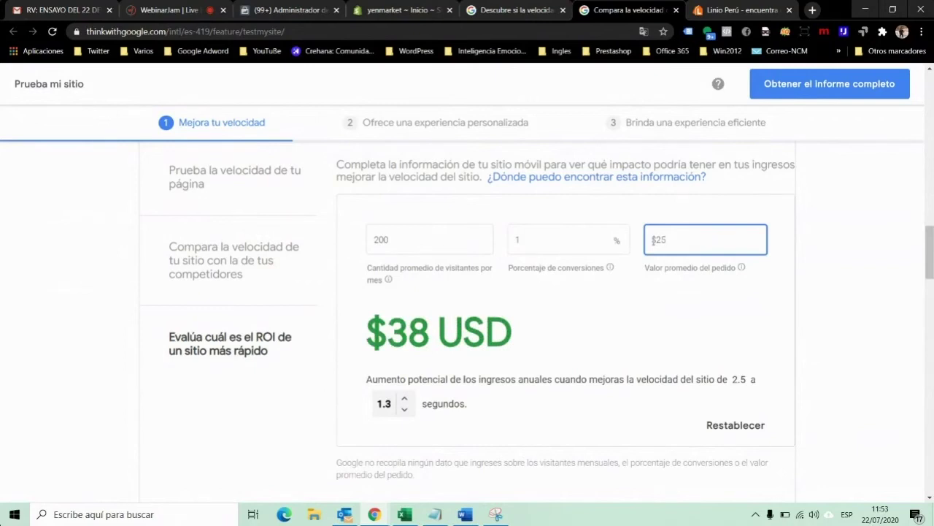
# - Lower the target site speed in the ROI calculator to 1.0 seconds
pyautogui.scroll(-1, 622, 314)
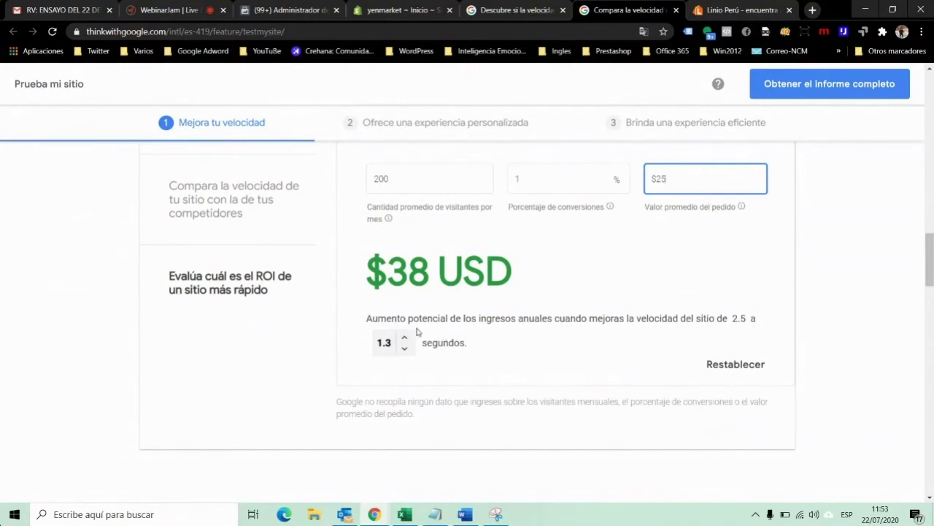
pyautogui.click(405, 351)
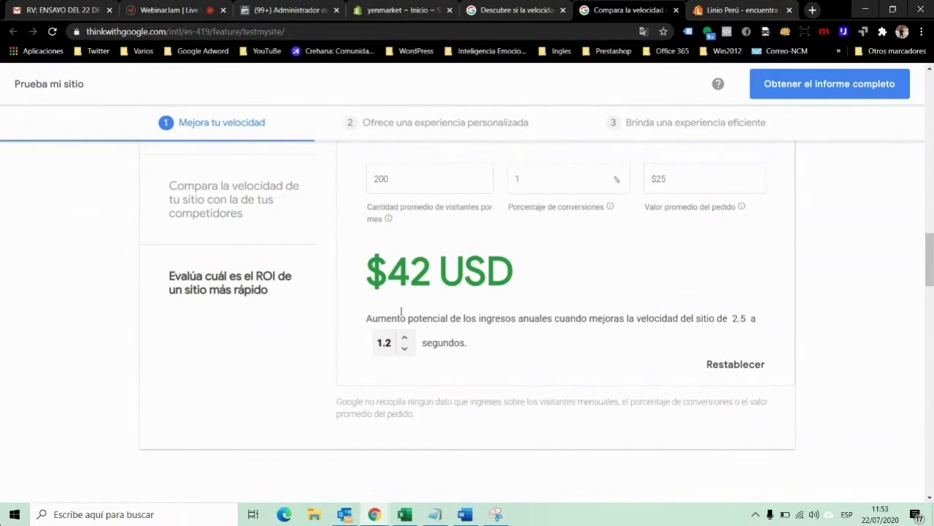
pyautogui.doubleClick(406, 349)
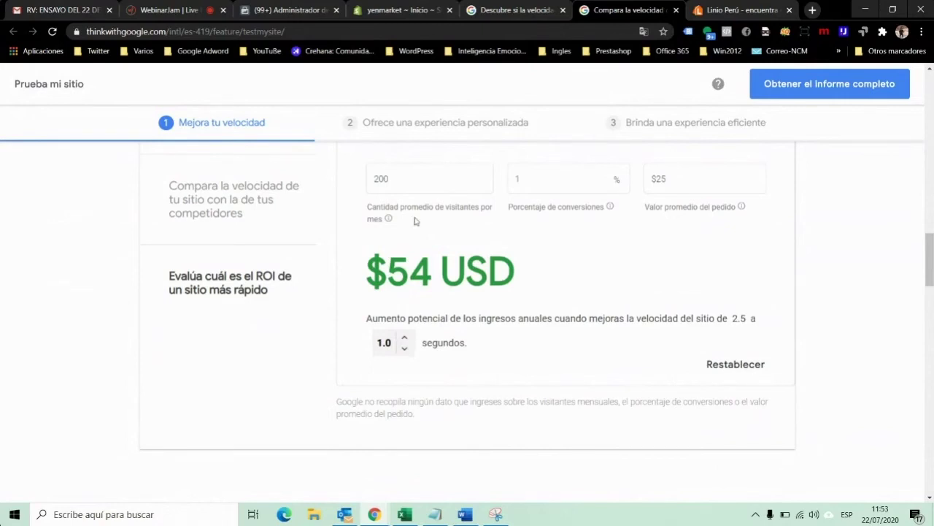
# - Set the average number of monthly visitors in the ROI calculator to 2,000
pyautogui.click(420, 176)
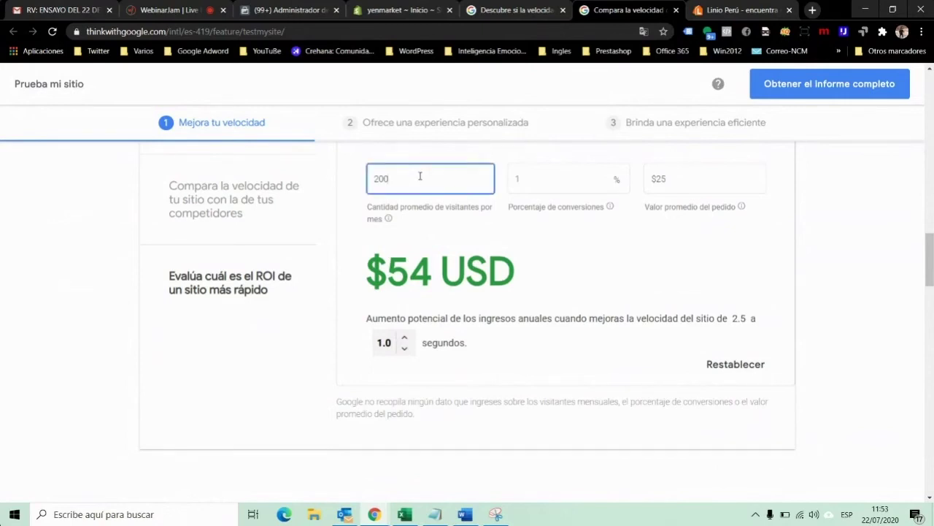
pyautogui.write('000')
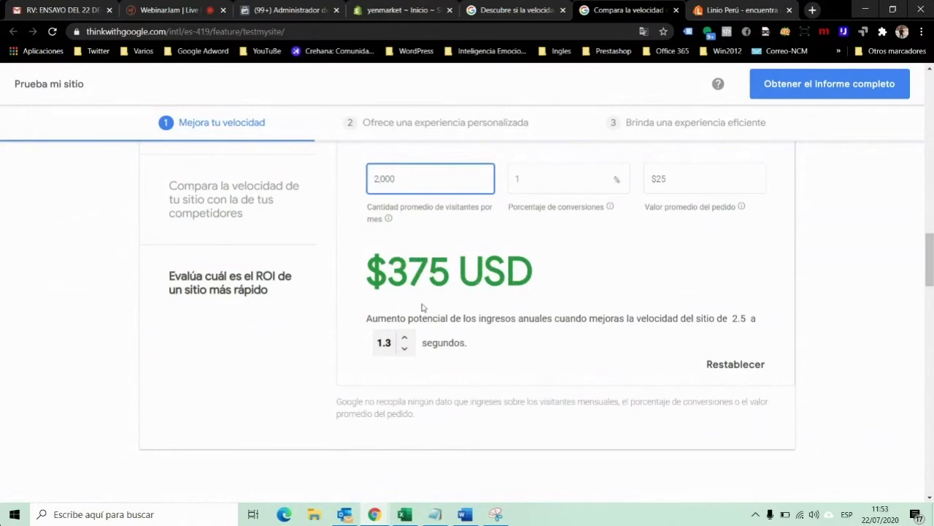
pyautogui.scroll(1, 421, 307)
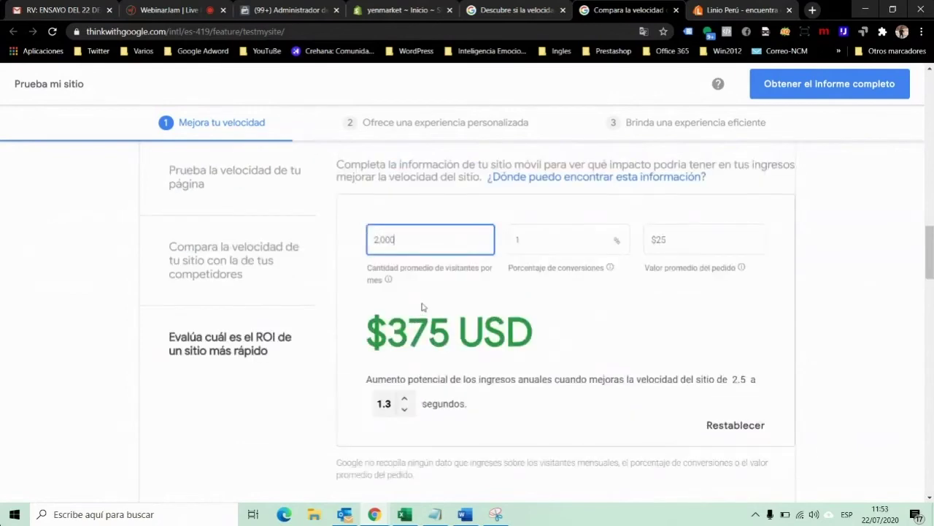